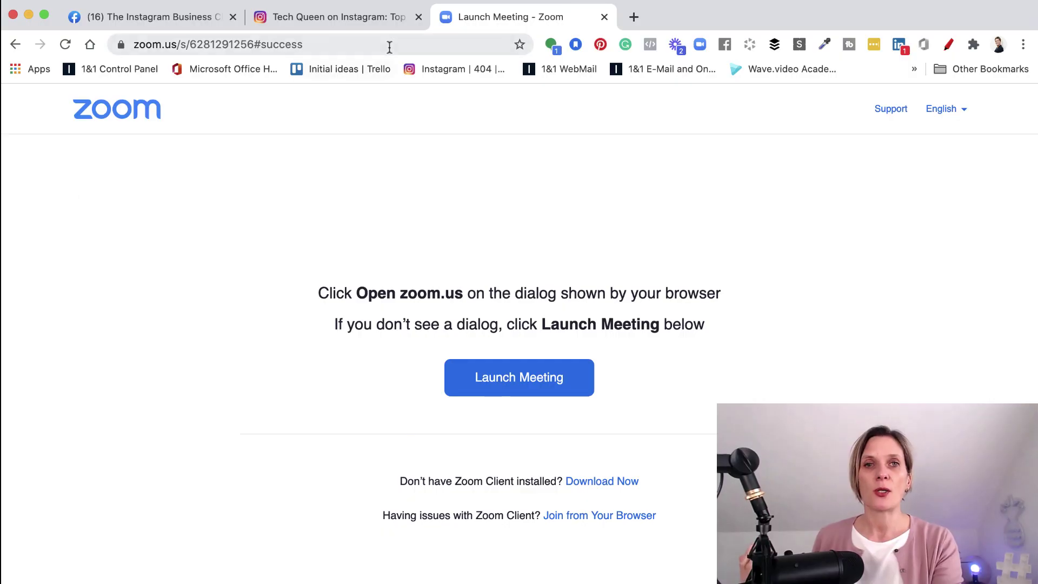
- Close the Zoom tab, browse the group's Guides list, then bring the Instagram guide tab forward
{"action": "left_click", "coordinate": [609, 17]}
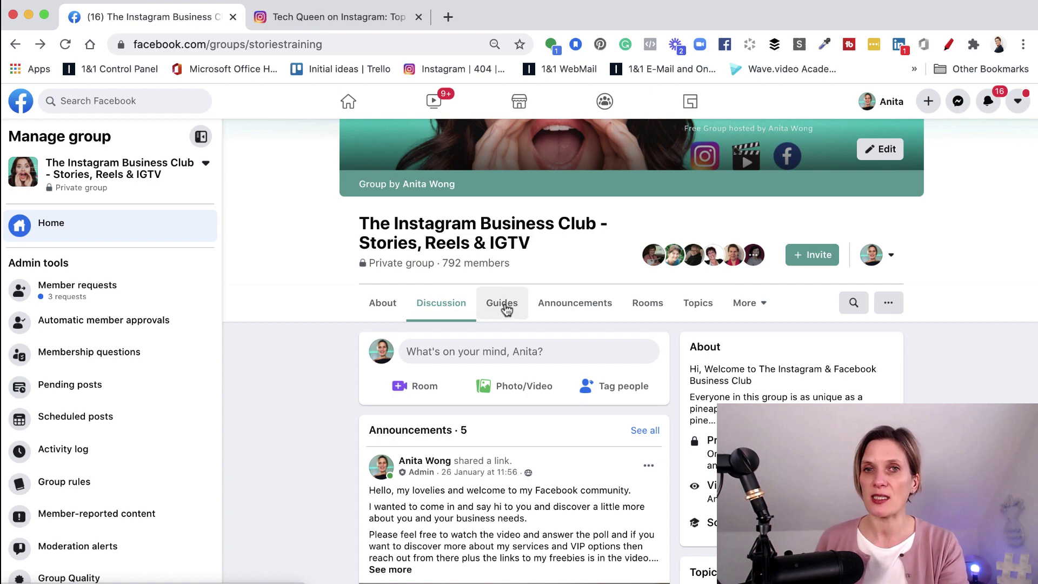
{"action": "left_click", "coordinate": [505, 306]}
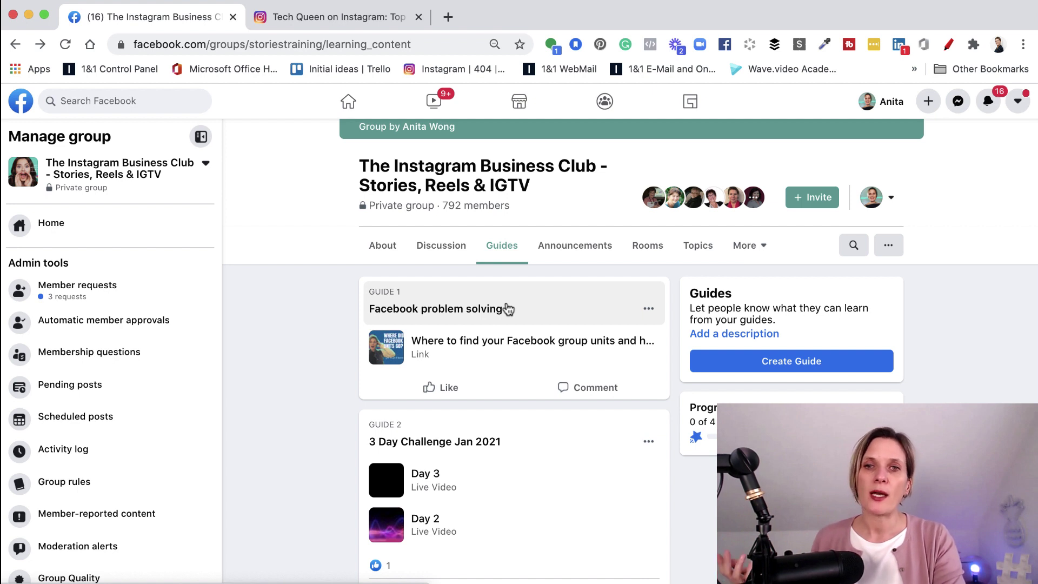
{"action": "scroll", "coordinate": [509, 309], "scroll_direction": "down", "scroll_amount": 3}
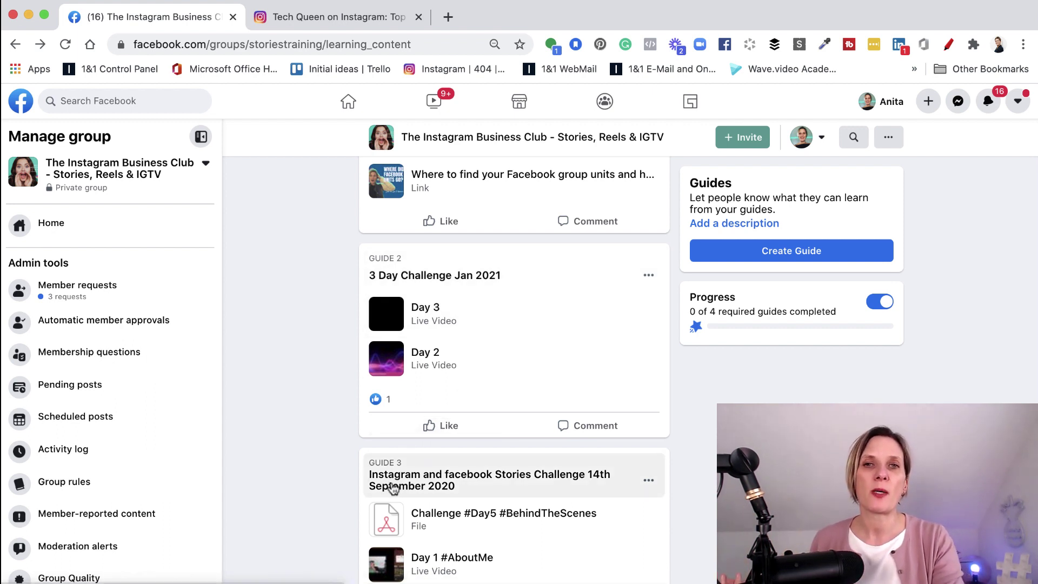
{"action": "left_click", "coordinate": [342, 24]}
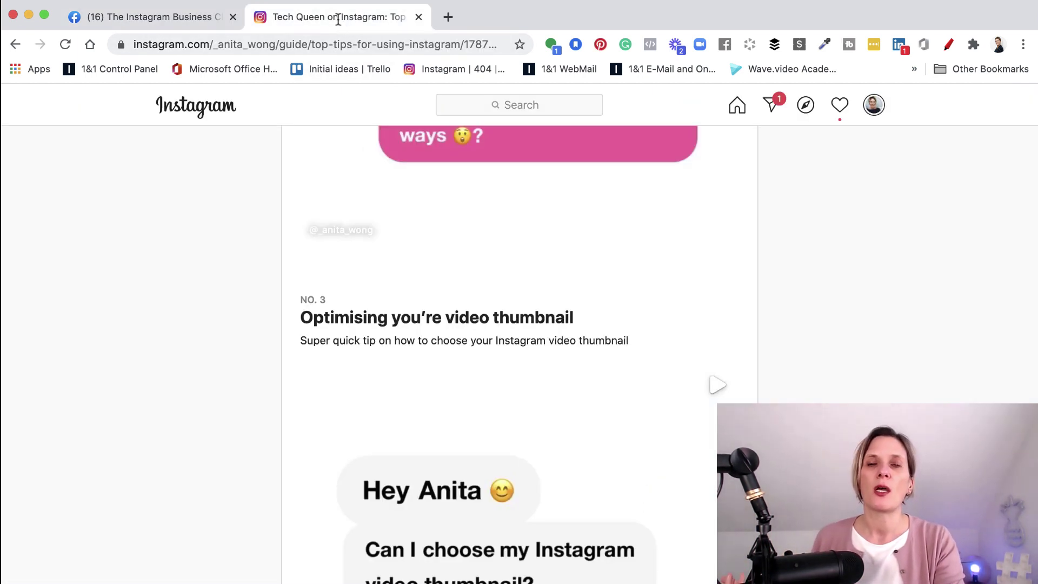
{"action": "left_click", "coordinate": [17, 45]}
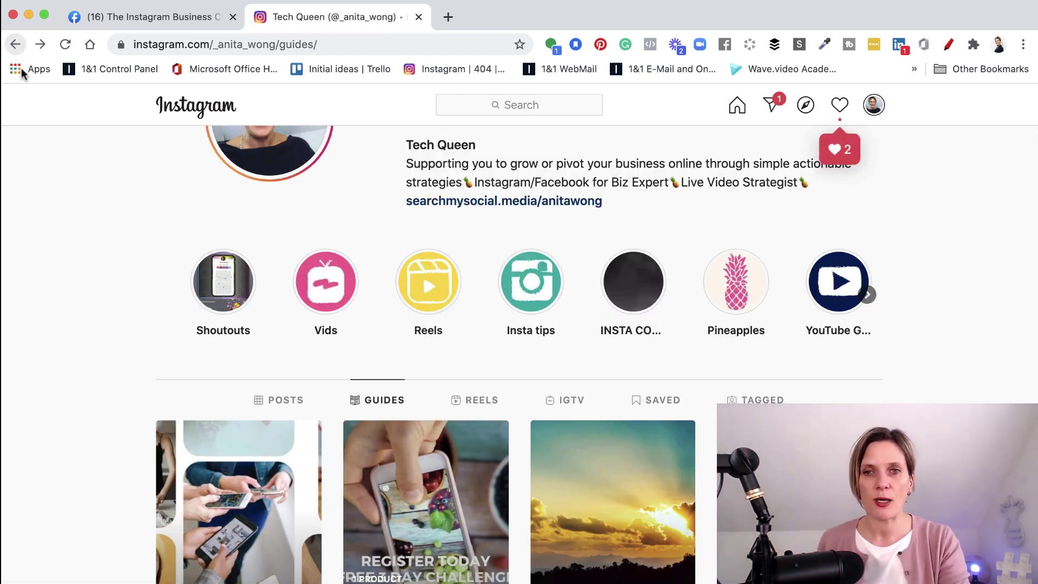
{"action": "scroll", "coordinate": [234, 196], "scroll_direction": "down", "scroll_amount": 3}
{"action": "left_click", "coordinate": [276, 265]}
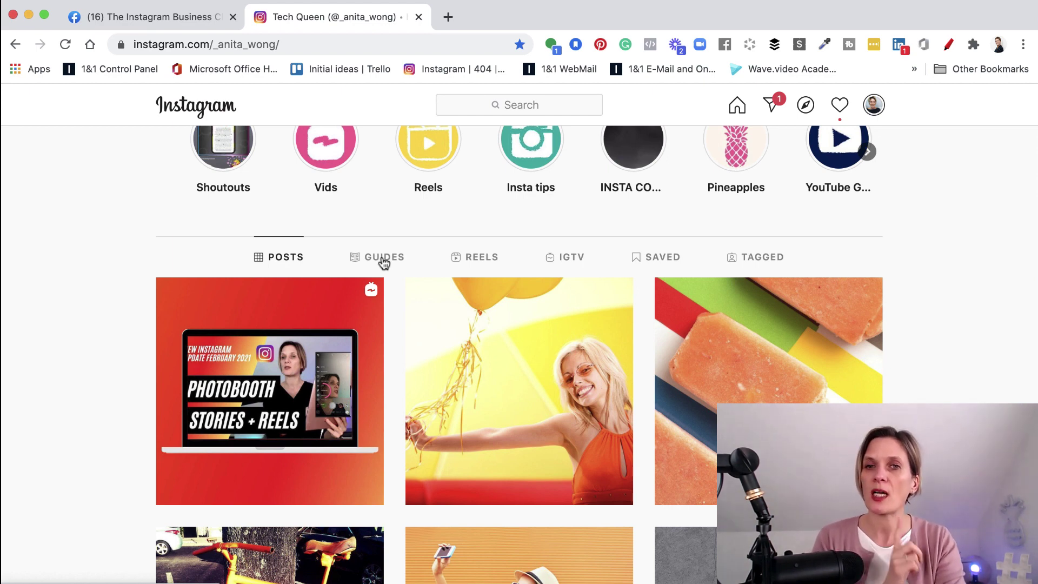
{"action": "left_click", "coordinate": [384, 262]}
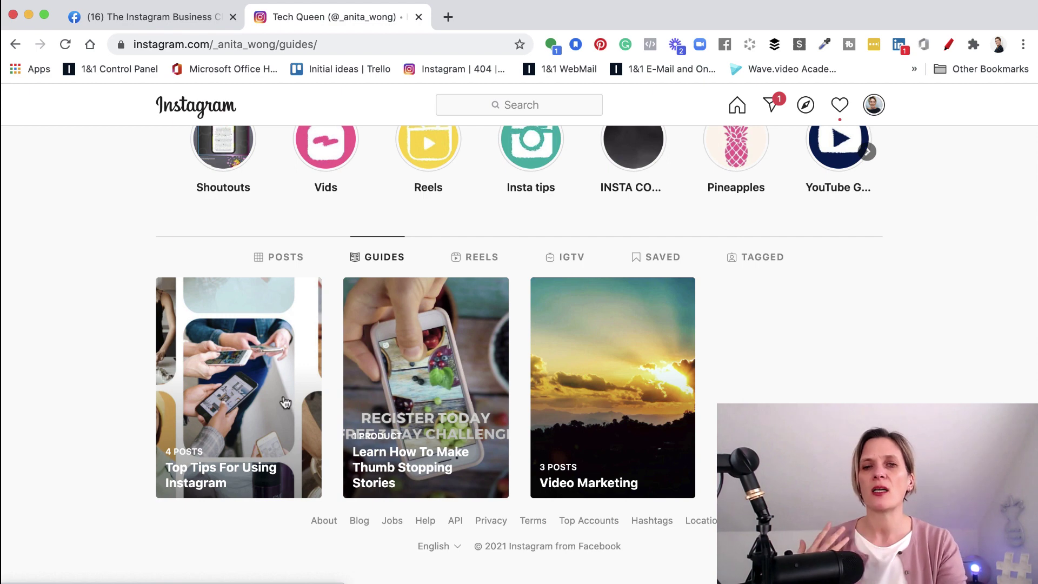
{"action": "left_click", "coordinate": [260, 399]}
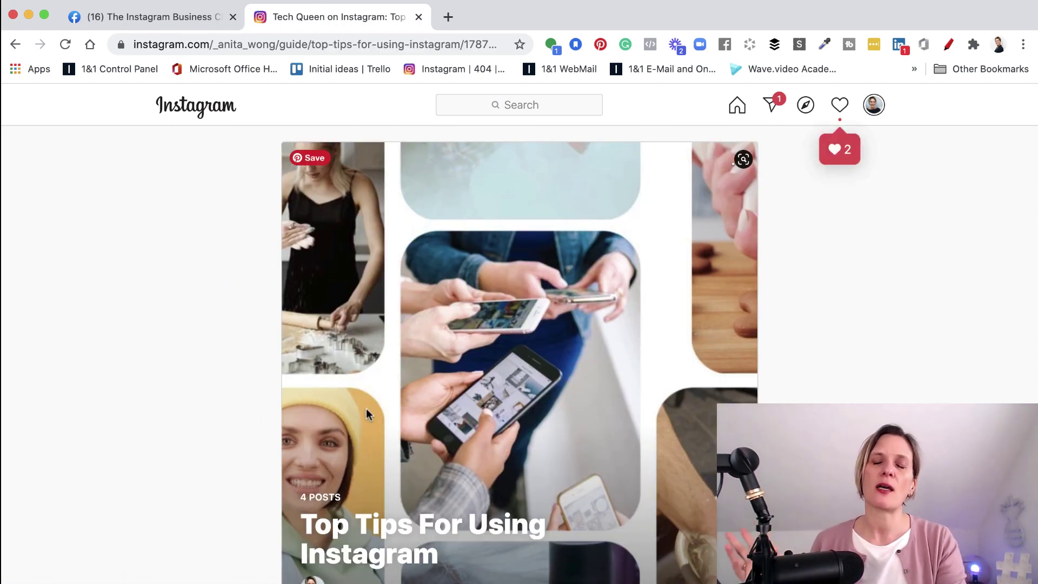
{"action": "scroll", "coordinate": [365, 408], "scroll_direction": "down", "scroll_amount": 2}
{"action": "scroll", "coordinate": [366, 408], "scroll_direction": "down", "scroll_amount": 10}
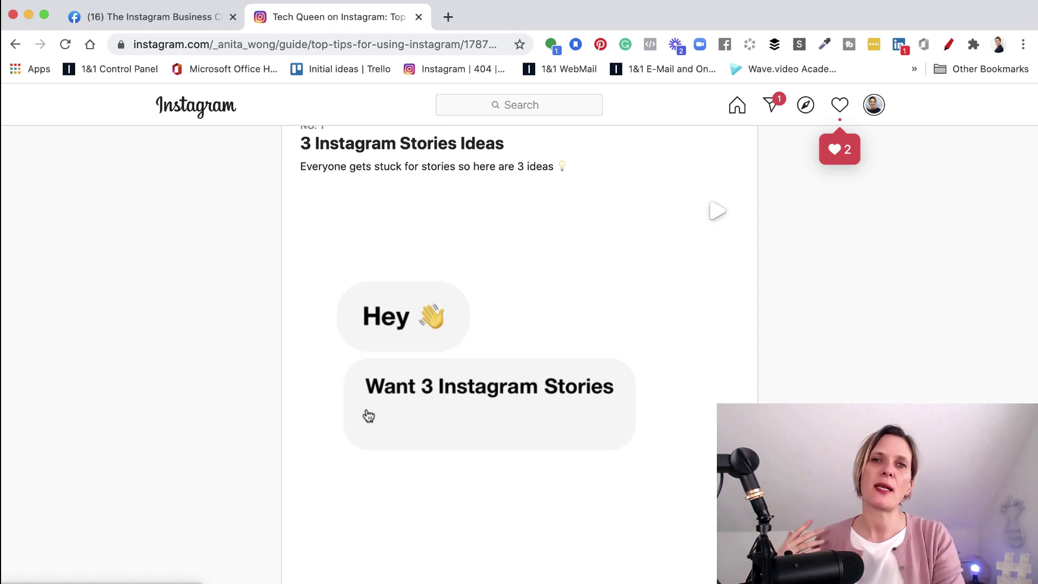
{"action": "scroll", "coordinate": [368, 415], "scroll_direction": "down", "scroll_amount": 8}
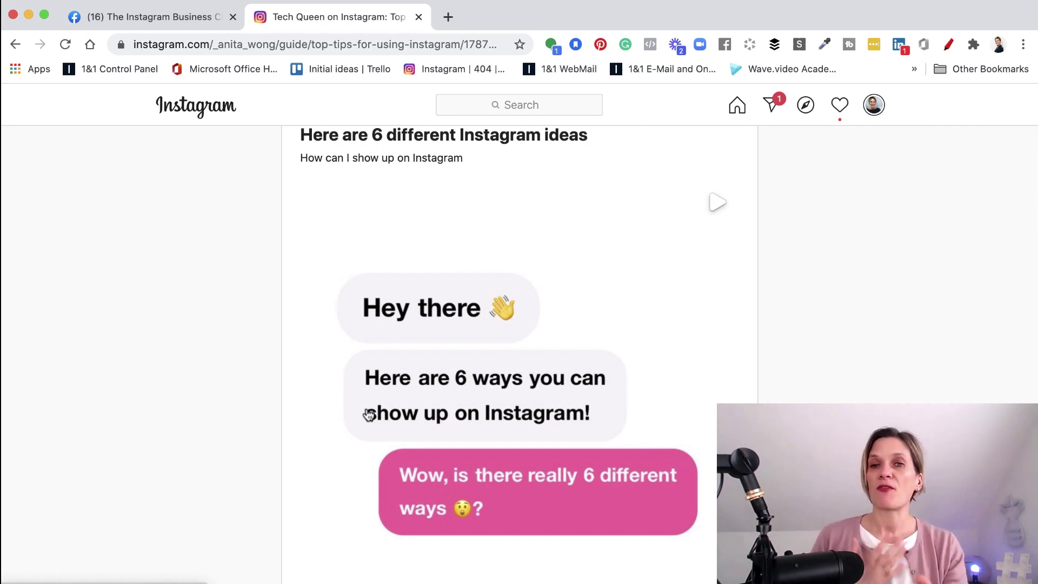
- Return to the Facebook group and view its Discussion feed
{"action": "left_click", "coordinate": [160, 22]}
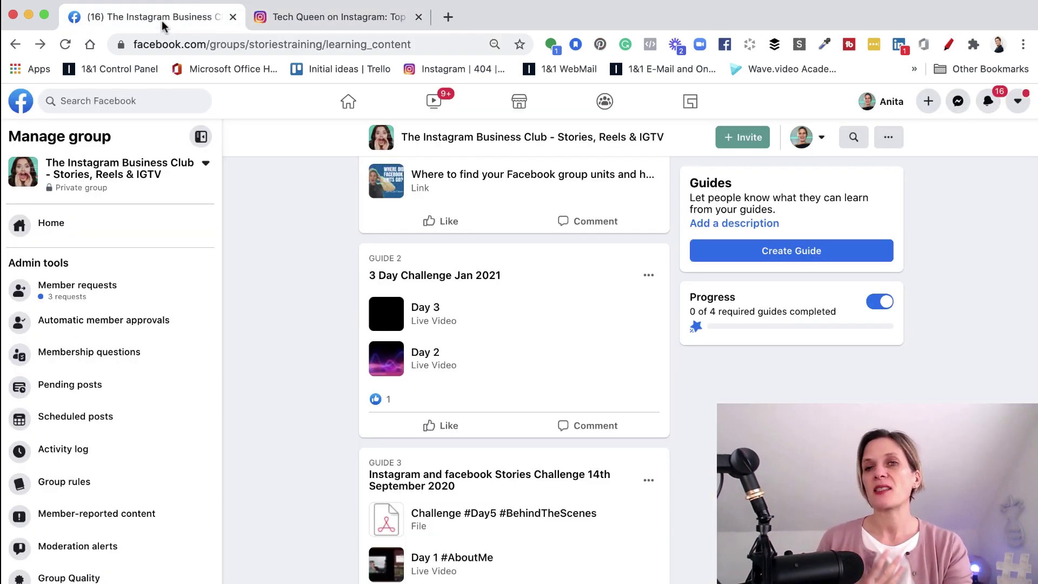
{"action": "scroll", "coordinate": [427, 308], "scroll_direction": "up", "scroll_amount": 7}
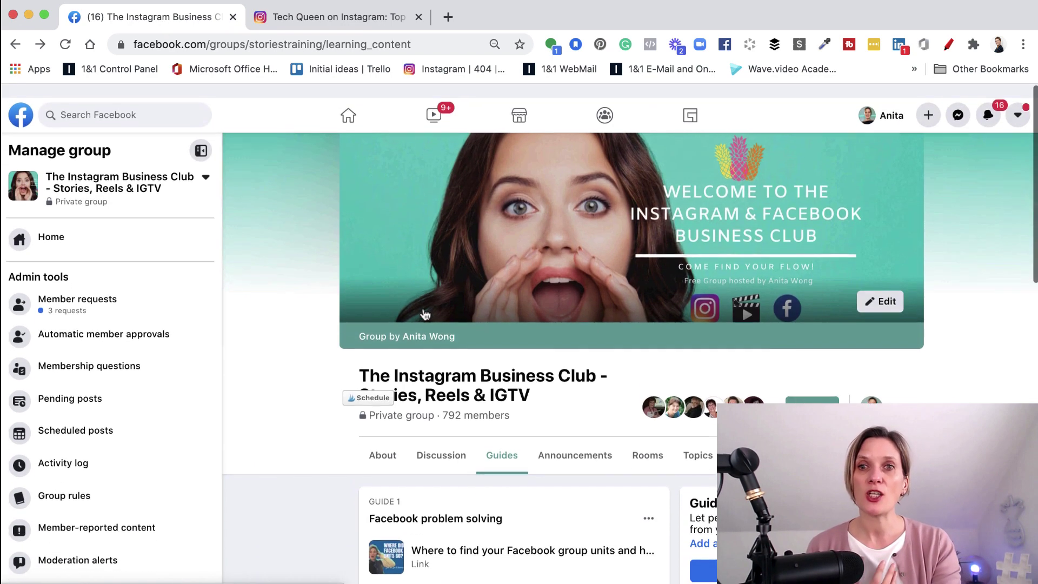
{"action": "scroll", "coordinate": [424, 307], "scroll_direction": "down", "scroll_amount": 2}
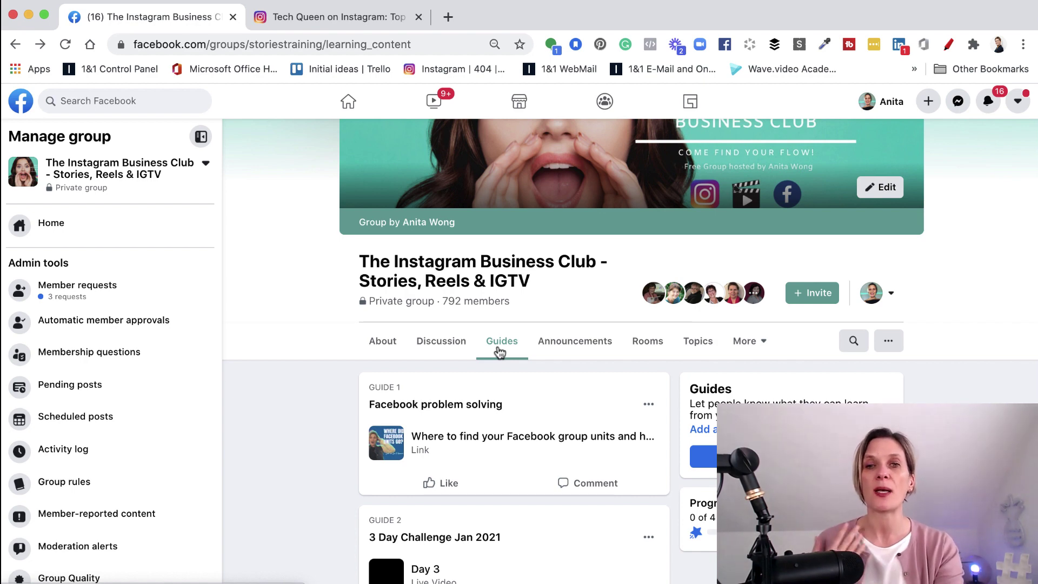
{"action": "left_click", "coordinate": [444, 345]}
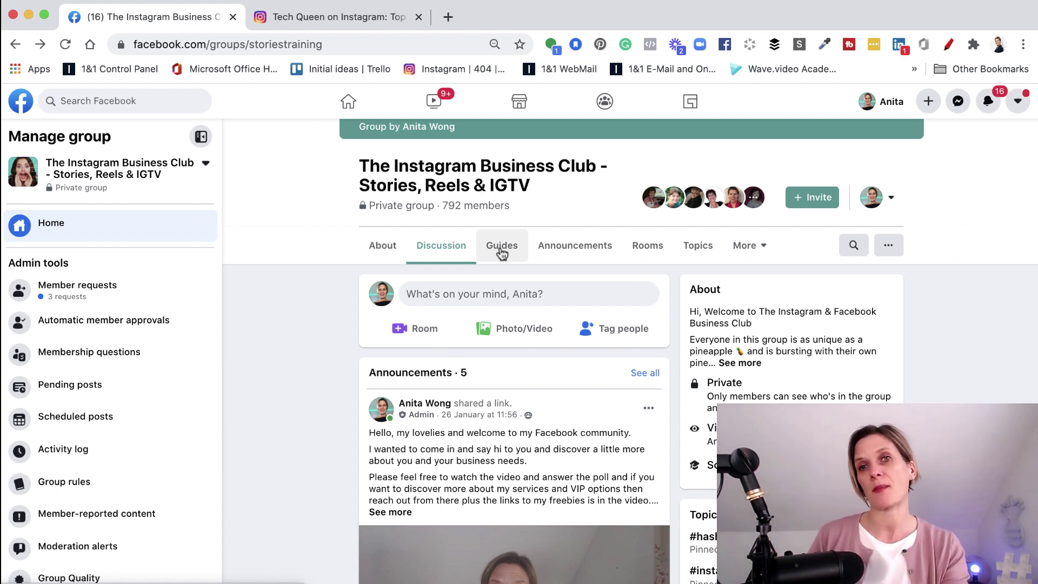
- Check the Instagram profile's guides list, then reopen the Facebook group's Guides page
{"action": "left_click", "coordinate": [316, 15]}
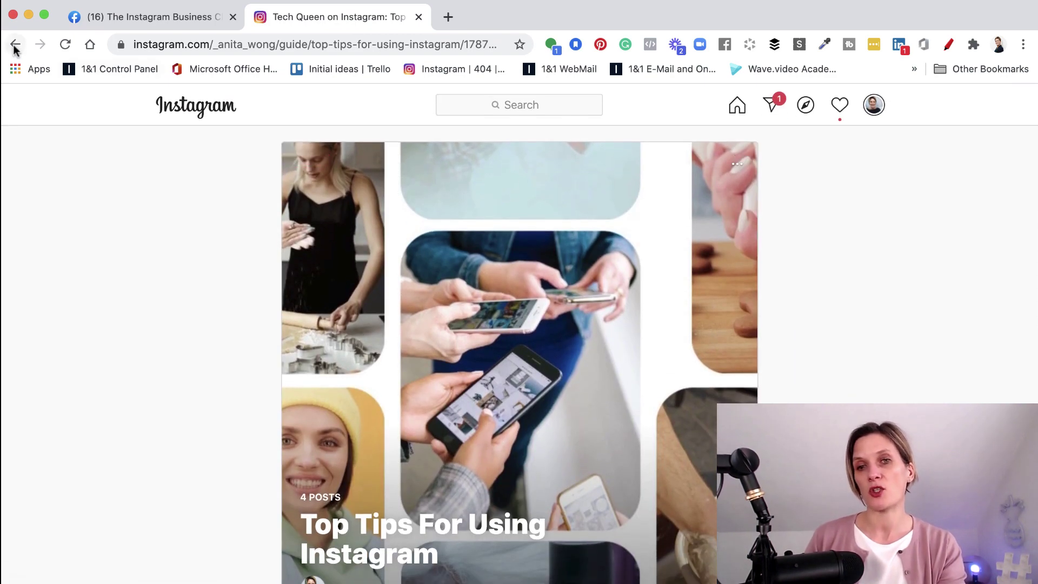
{"action": "left_click", "coordinate": [16, 45]}
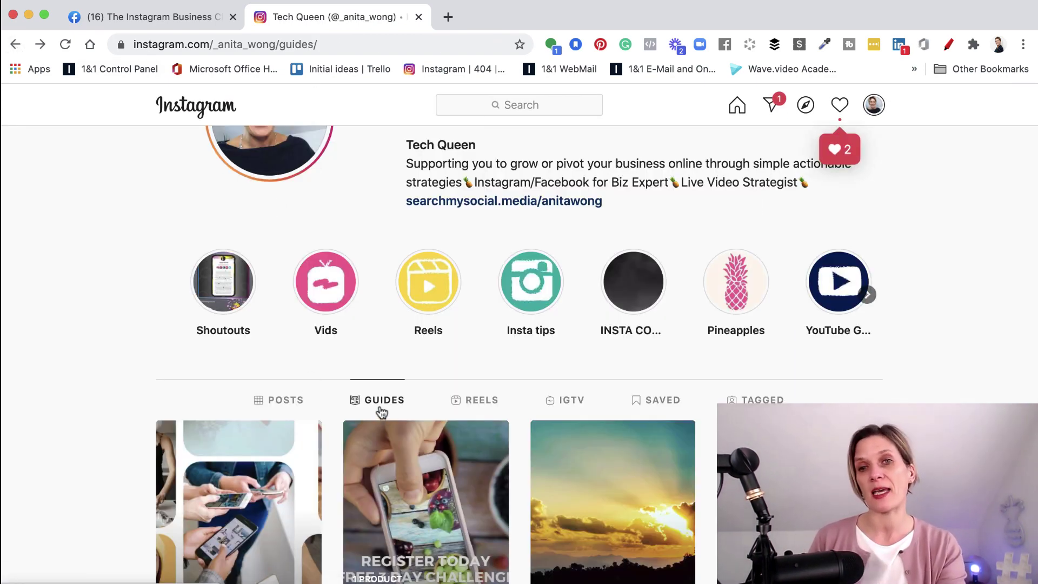
{"action": "left_click", "coordinate": [150, 17]}
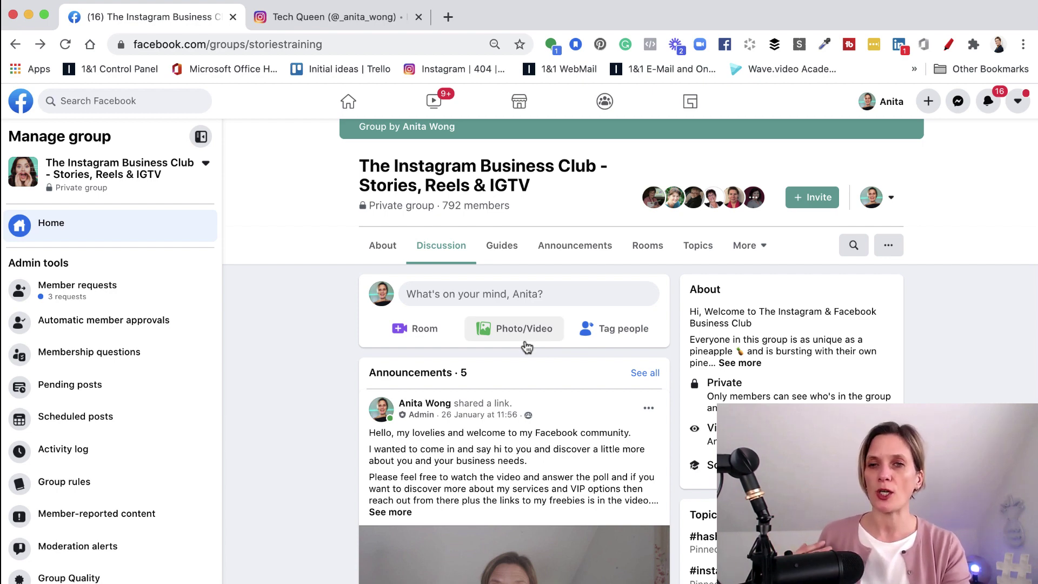
{"action": "left_click", "coordinate": [503, 246]}
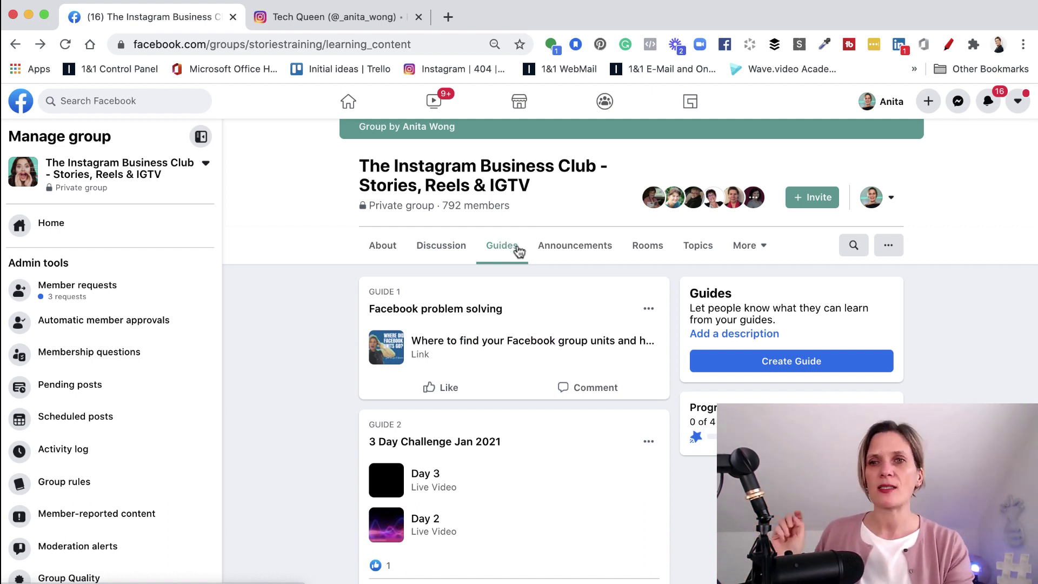
- Create Guide 5 named 'test' with a short 'in this unit (guide)…' description and start a post for it
{"action": "left_click", "coordinate": [764, 363]}
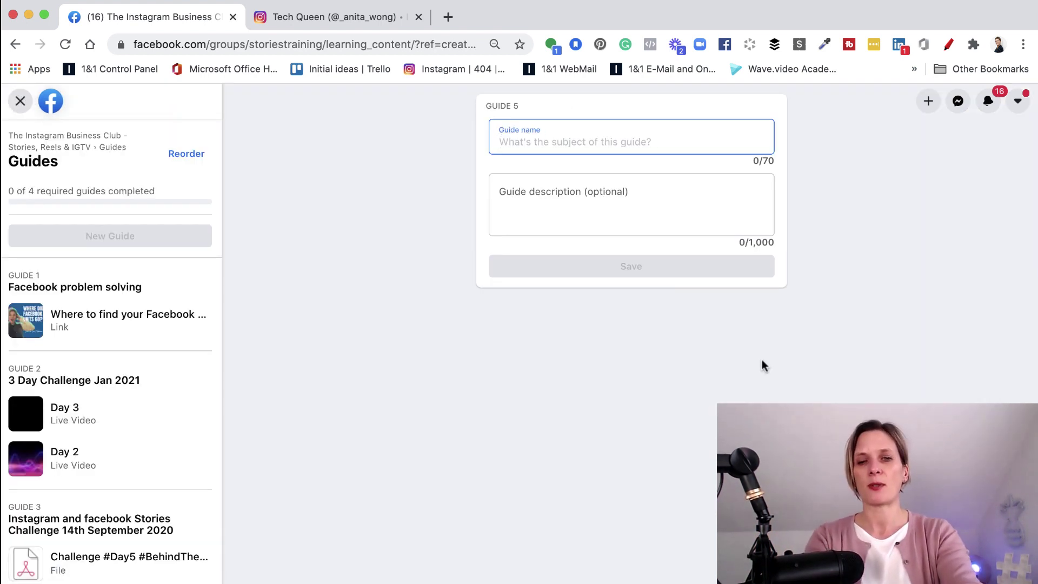
{"action": "type", "text": "test"}
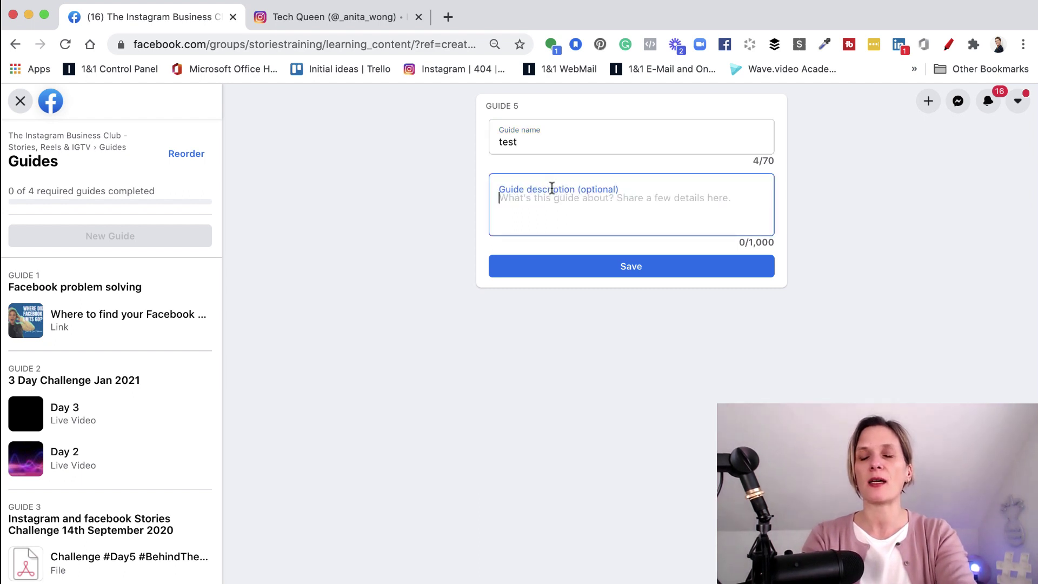
{"action": "left_click", "coordinate": [552, 188]}
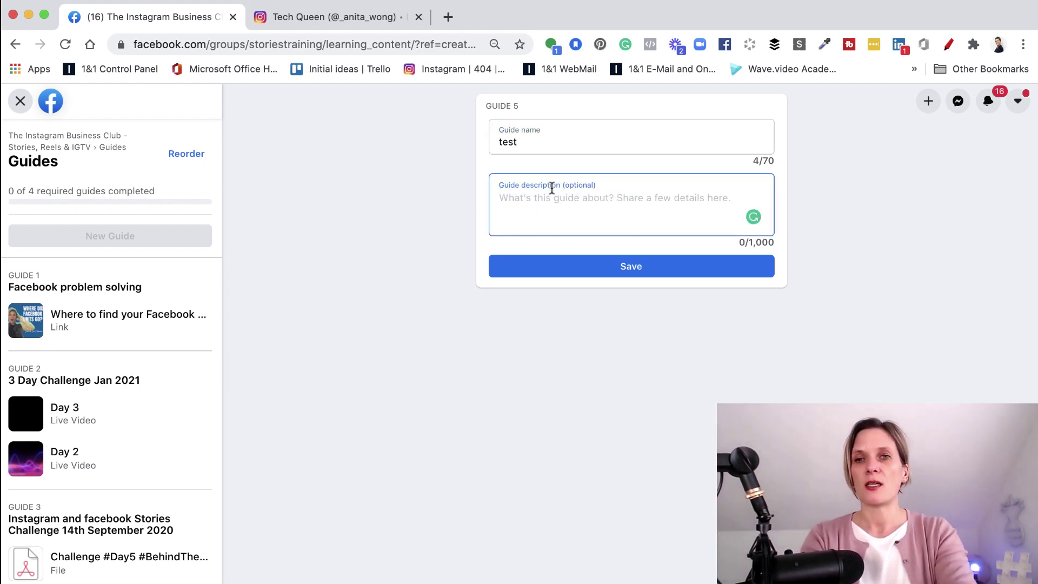
{"action": "type", "text": "in this "}
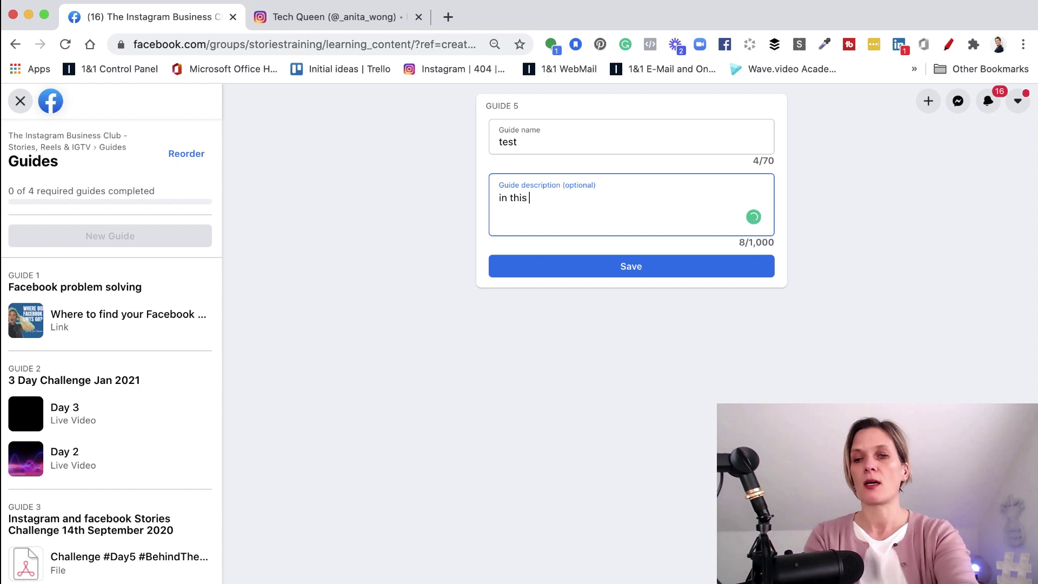
{"action": "type", "text": "unit (guide) uyou"}
{"action": "key", "text": "BackSpace"}
{"action": "type", "text": "you"}
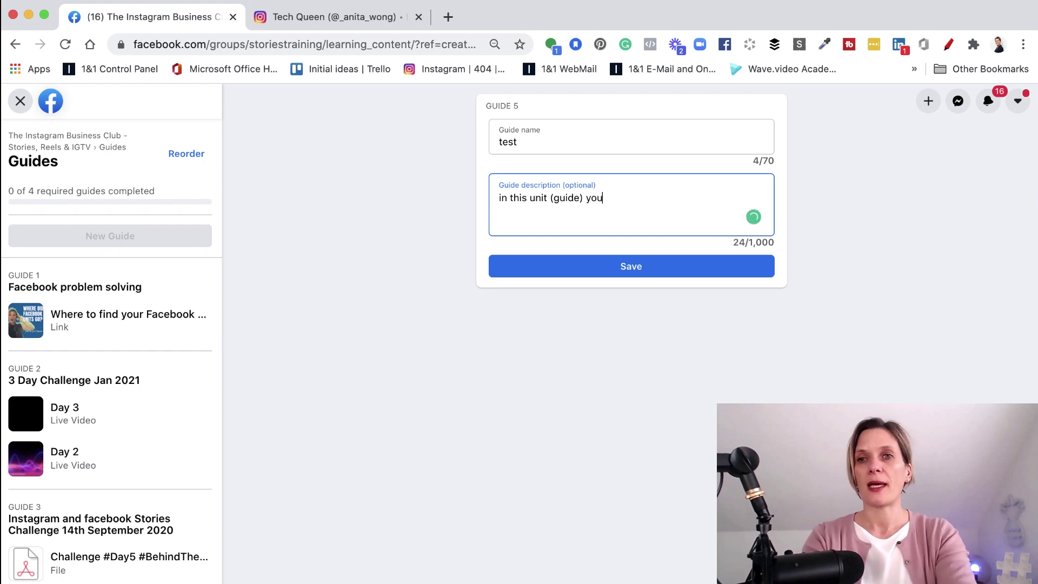
{"action": "type", "text": " will be able to....."}
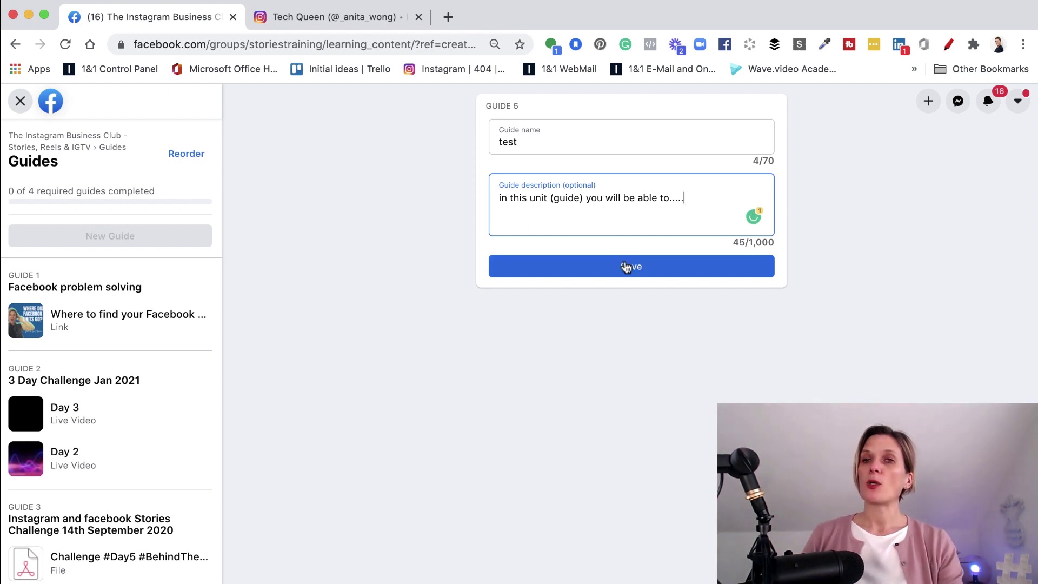
{"action": "left_click", "coordinate": [625, 265]}
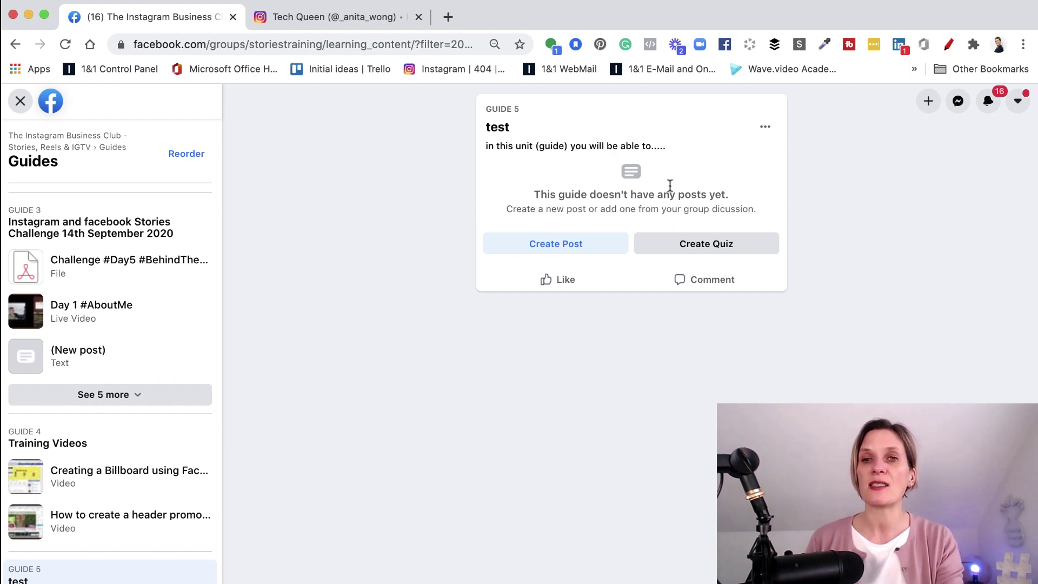
{"action": "left_click", "coordinate": [558, 247]}
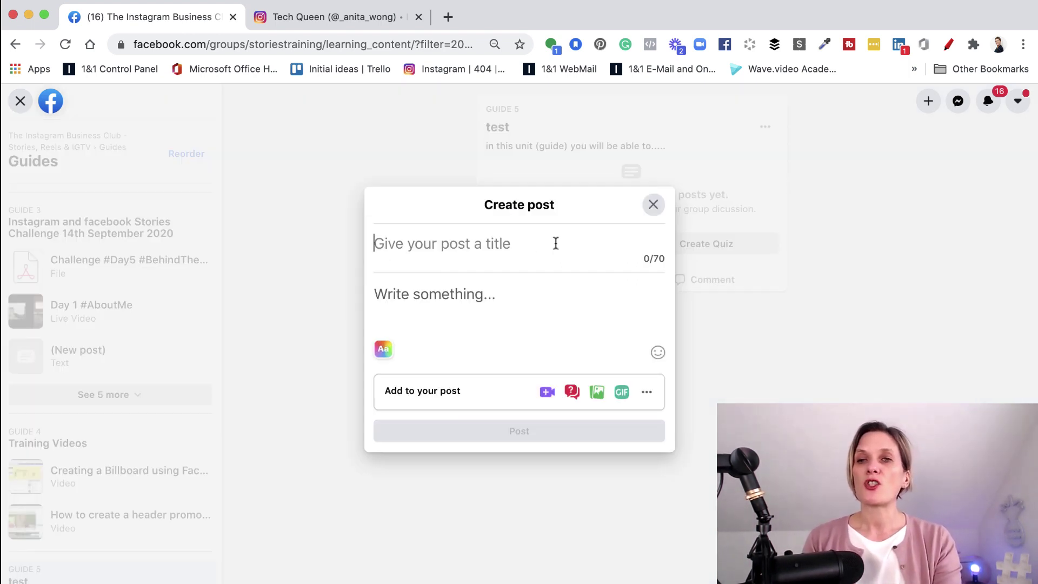
- Dismiss both the post editor and the quiz editor without saving, leaving Guide 5 'test' empty
{"action": "left_click", "coordinate": [654, 205]}
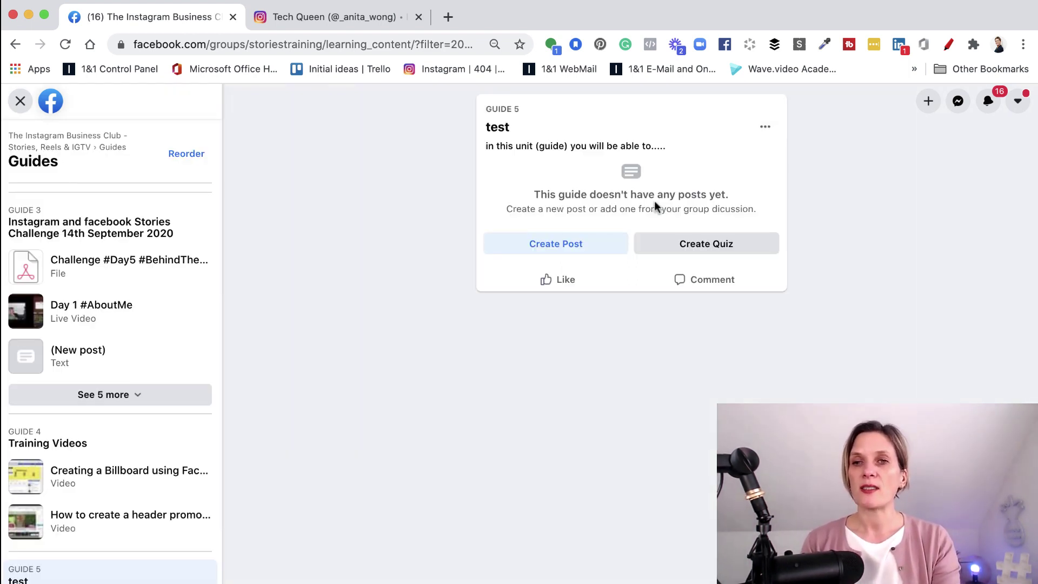
{"action": "left_click", "coordinate": [706, 244]}
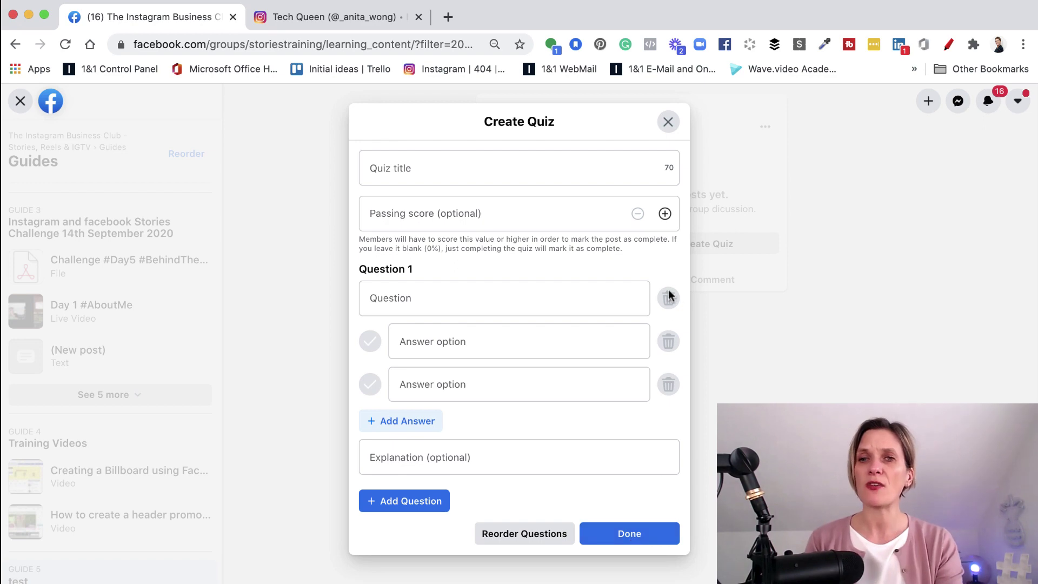
{"action": "left_click", "coordinate": [668, 121]}
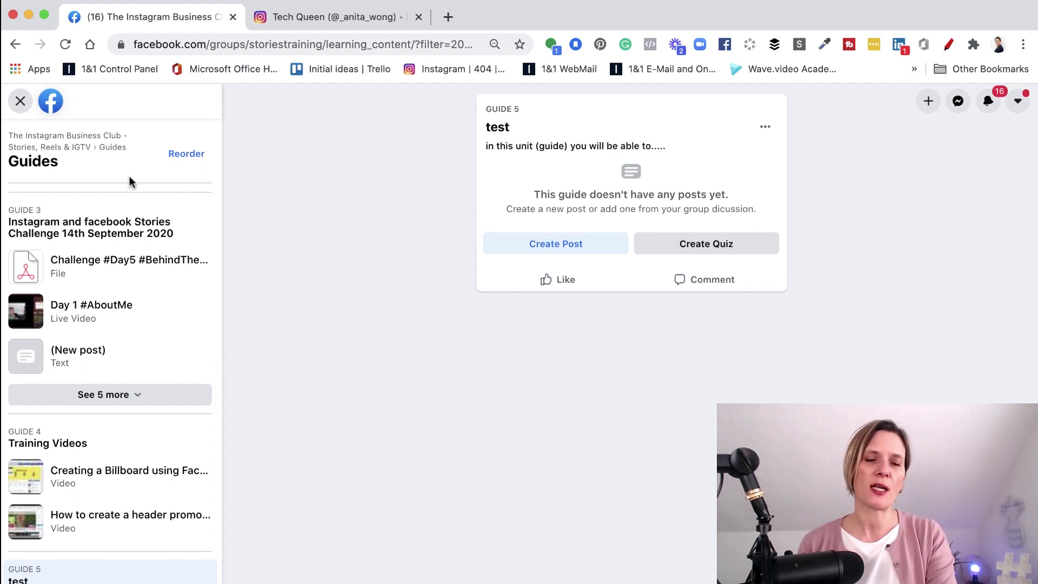
- Reorder the guides so 'test' follows Facebook problem solving as Guide 2, then return to the group home
{"action": "left_click", "coordinate": [178, 163]}
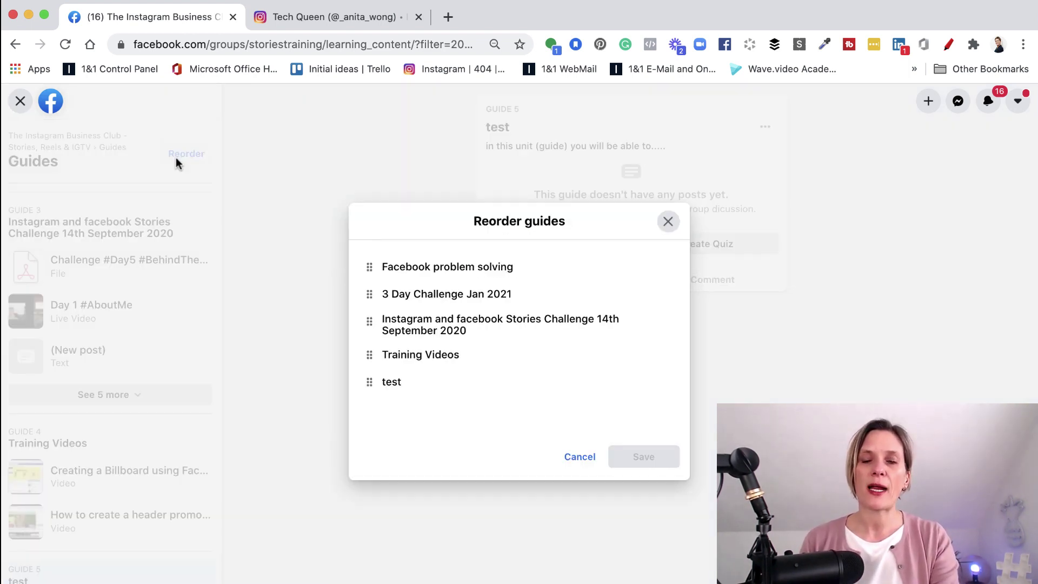
{"action": "left_click_drag", "start_coordinate": [375, 387], "coordinate": [378, 313]}
{"action": "left_click", "coordinate": [649, 458]}
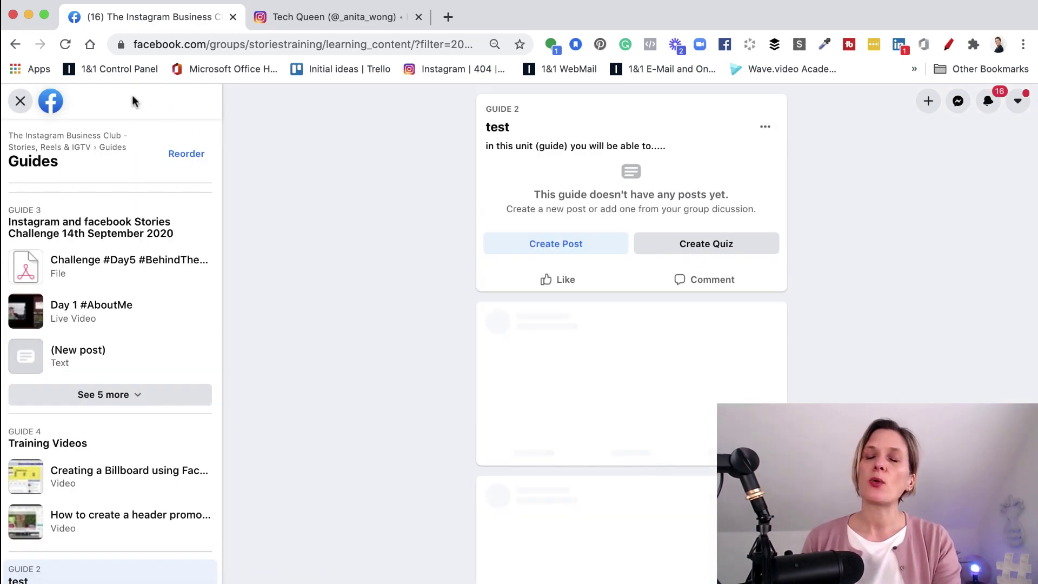
{"action": "left_click", "coordinate": [67, 47]}
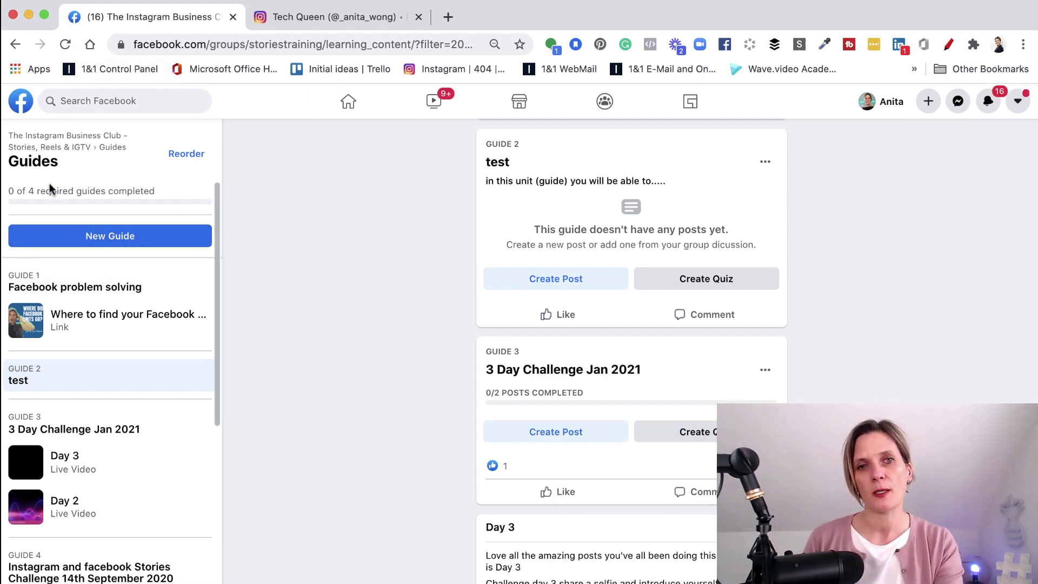
{"action": "left_click", "coordinate": [46, 136]}
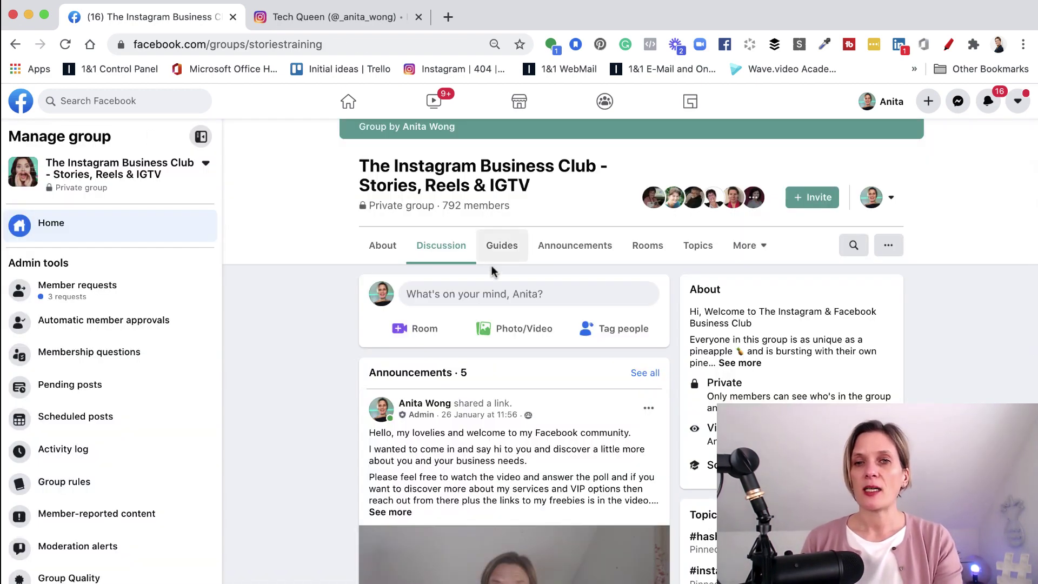
{"action": "left_click", "coordinate": [506, 250]}
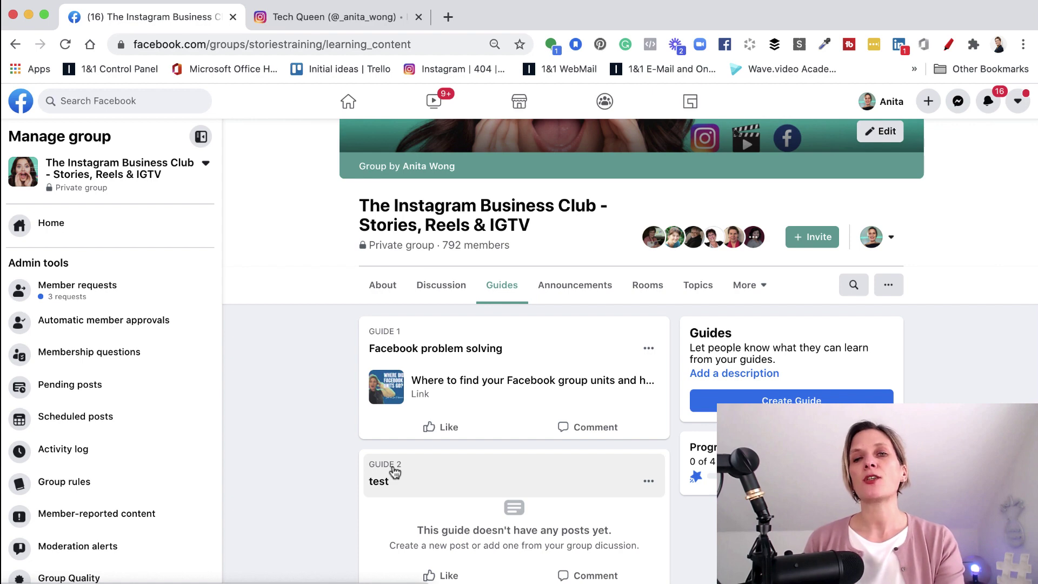
{"action": "left_click", "coordinate": [435, 293]}
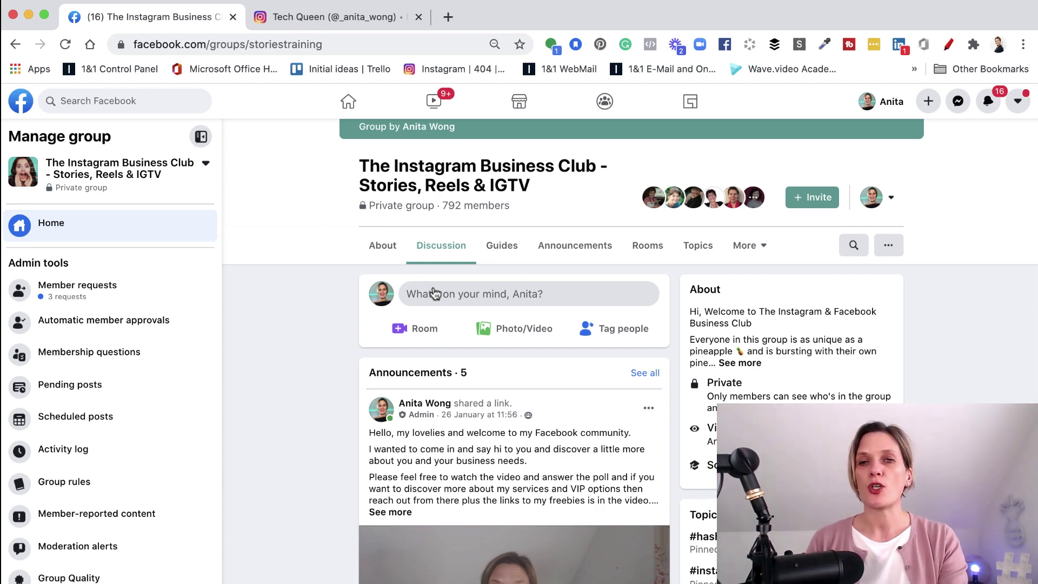
{"action": "scroll", "coordinate": [435, 293], "scroll_direction": "down", "scroll_amount": 8}
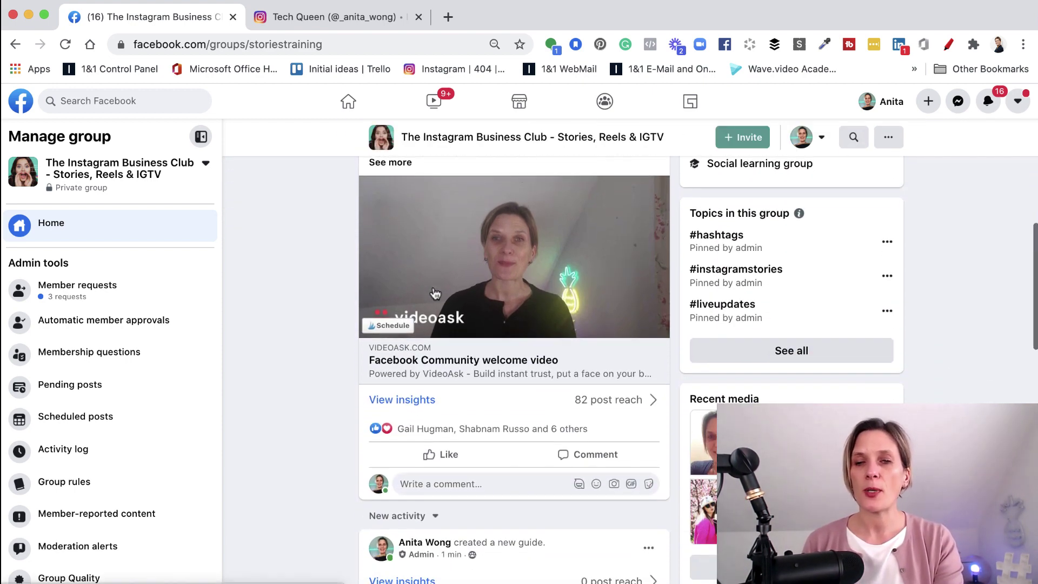
{"action": "scroll", "coordinate": [435, 292], "scroll_direction": "down", "scroll_amount": 12}
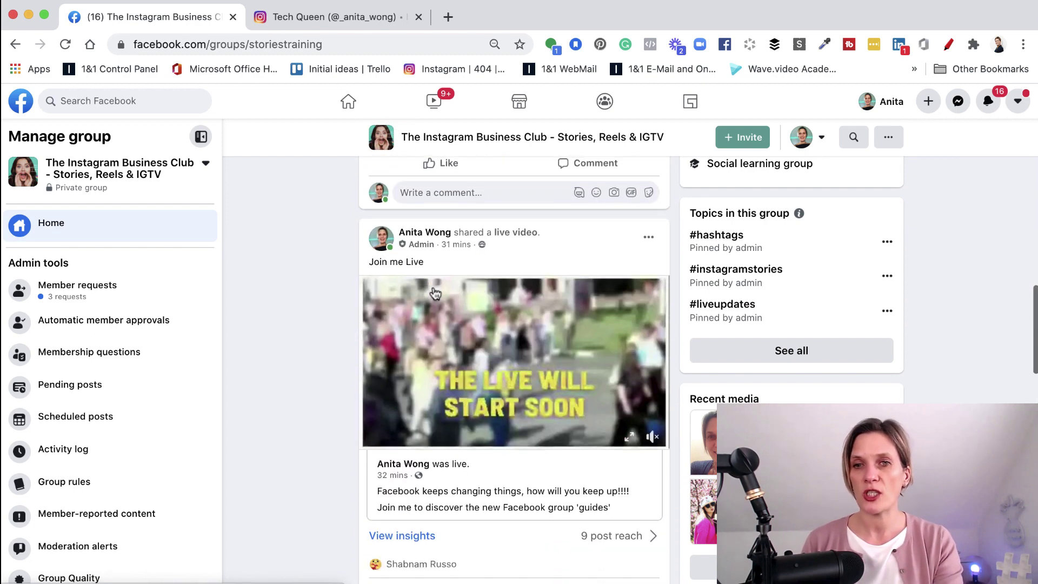
{"action": "scroll", "coordinate": [436, 292], "scroll_direction": "down", "scroll_amount": 10}
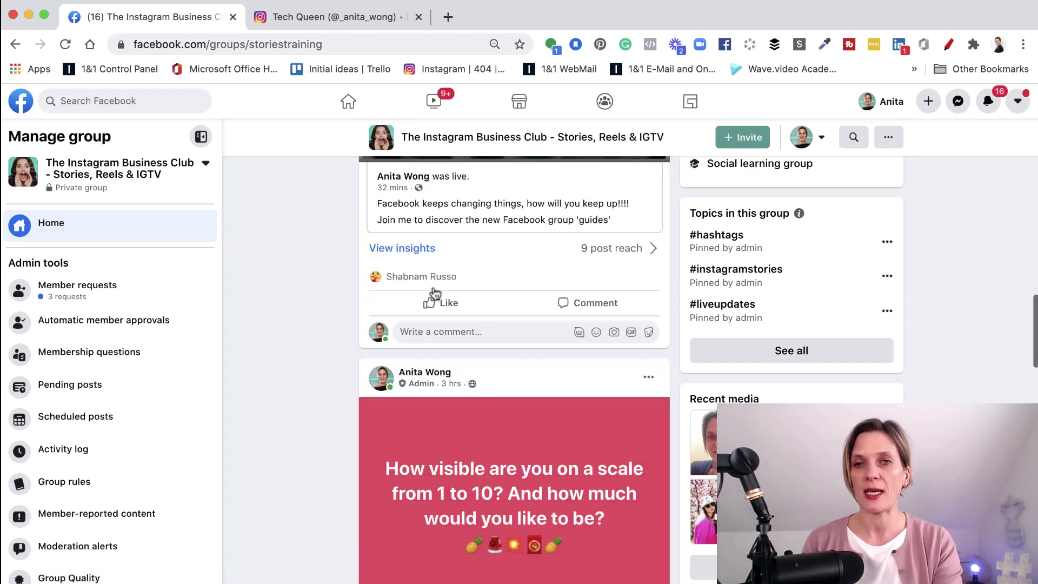
{"action": "scroll", "coordinate": [435, 292], "scroll_direction": "up", "scroll_amount": 3}
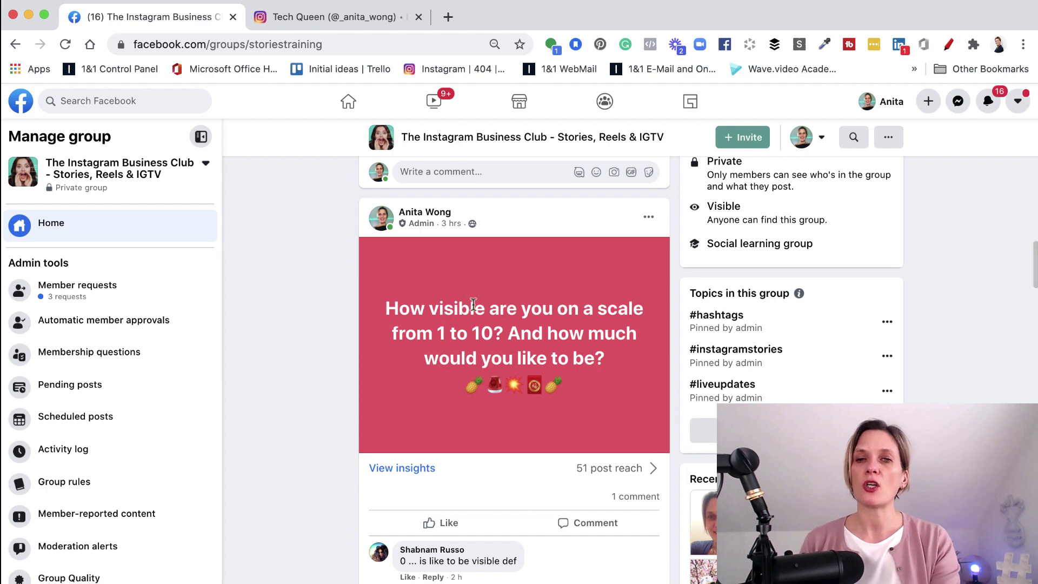
- Add the pink 'How visible are you' post to the 'test' guide, titled 'Weekly questions'
{"action": "left_click", "coordinate": [648, 221]}
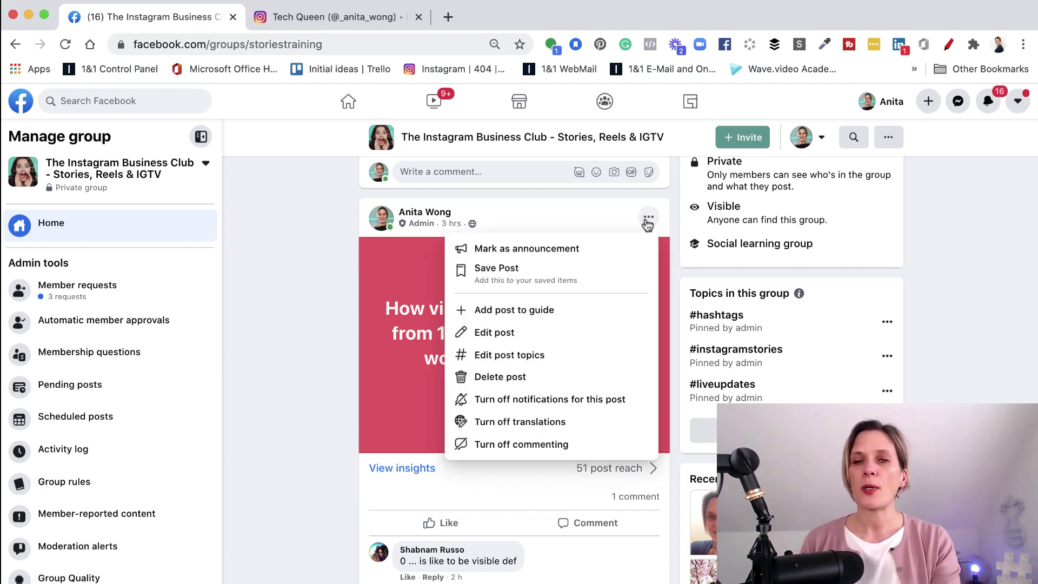
{"action": "left_click", "coordinate": [511, 311]}
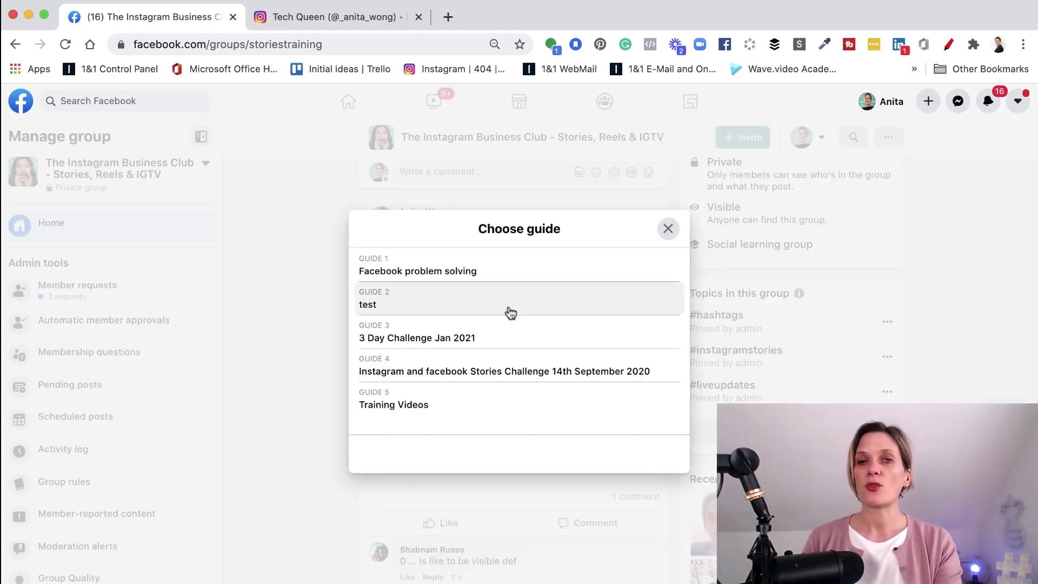
{"action": "left_click", "coordinate": [389, 309]}
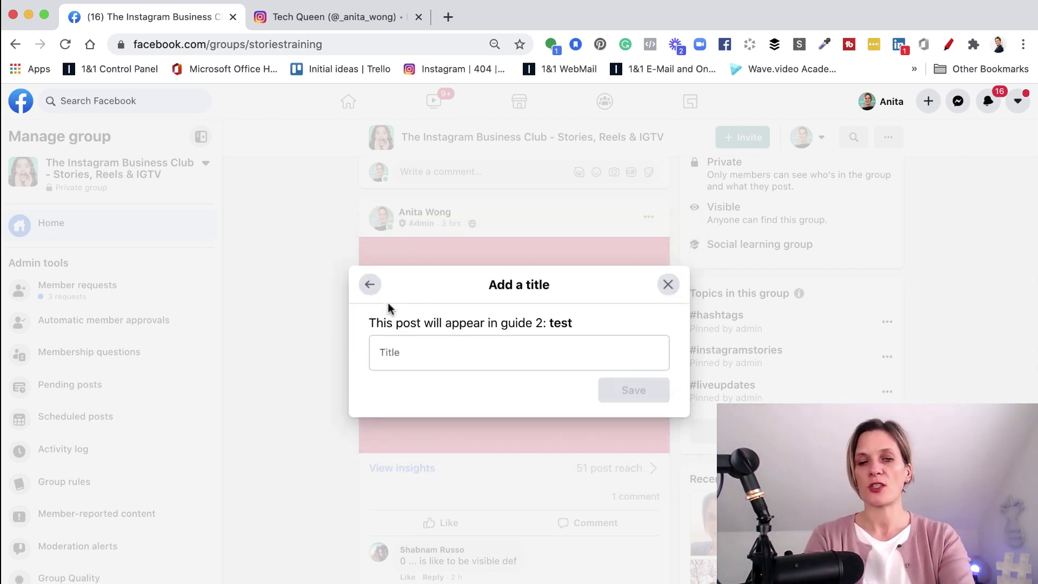
{"action": "left_click", "coordinate": [429, 358]}
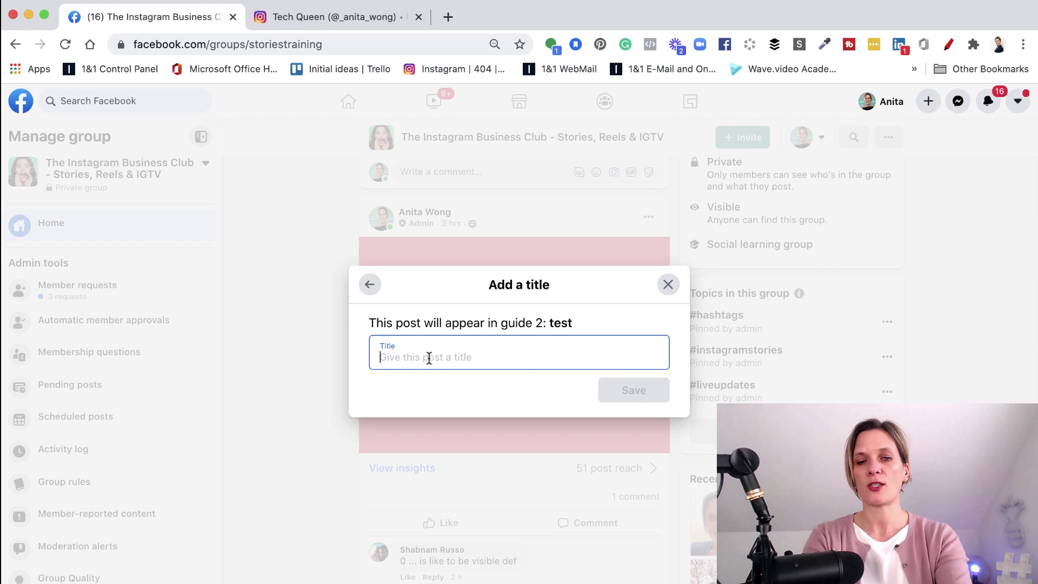
{"action": "type", "text": "Weekly q"}
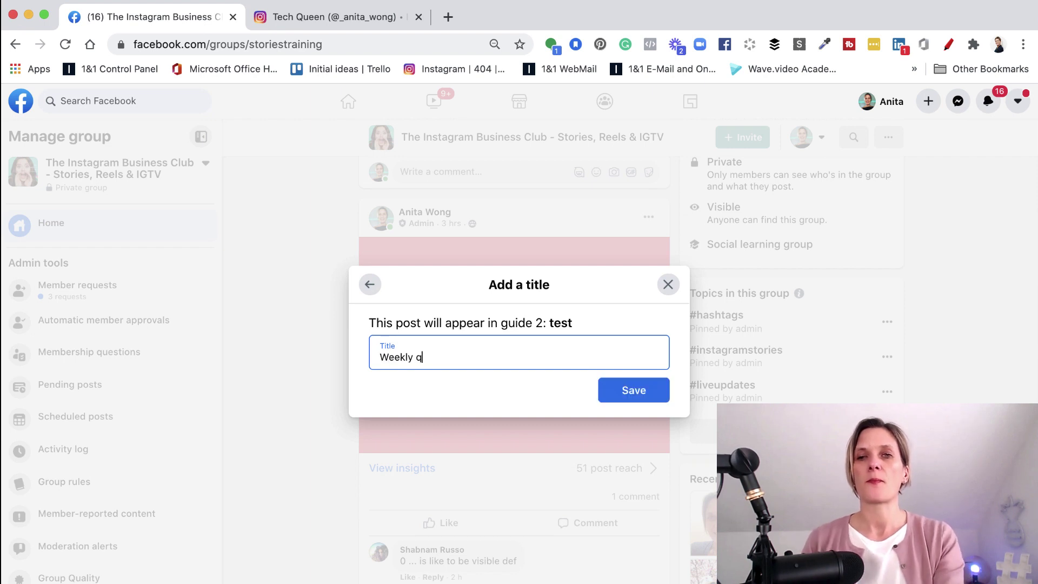
{"action": "type", "text": "uestions"}
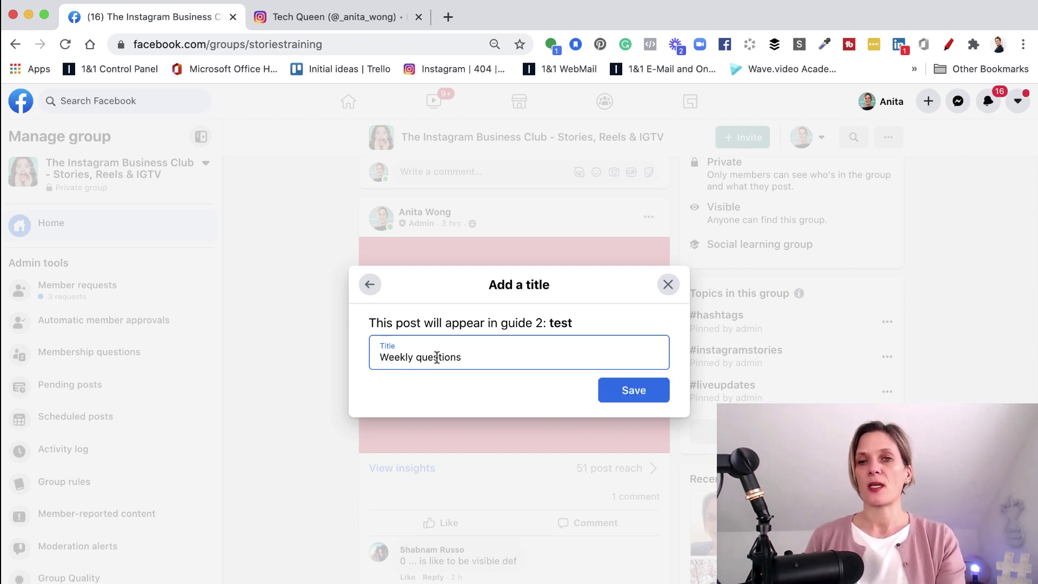
{"action": "left_click", "coordinate": [601, 390]}
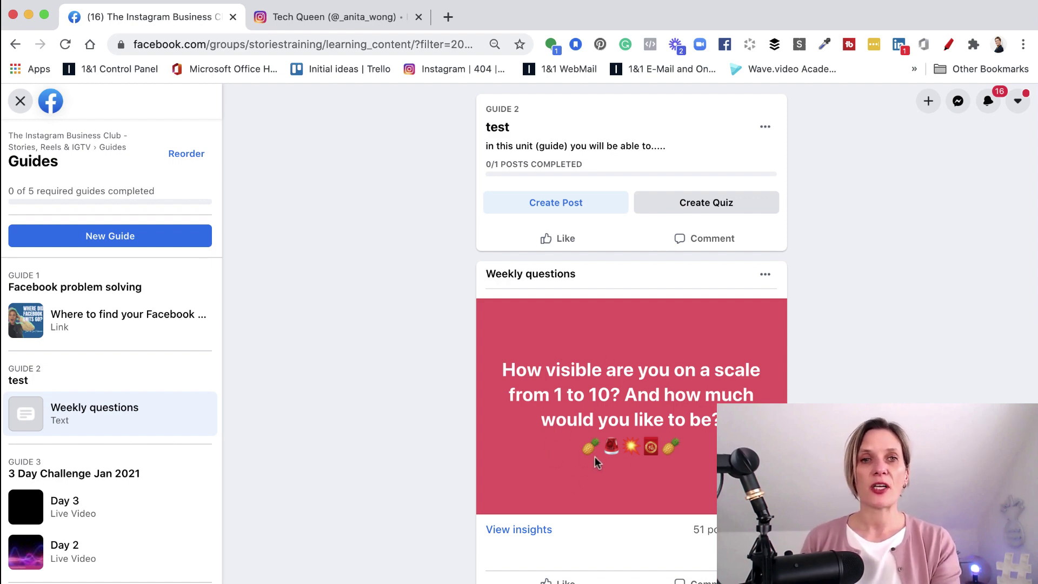
- Go back to the group and reopen its Guides tab to confirm 'test' lists Weekly questions
{"action": "left_click", "coordinate": [20, 101]}
{"action": "scroll", "coordinate": [479, 261], "scroll_direction": "up", "scroll_amount": 15}
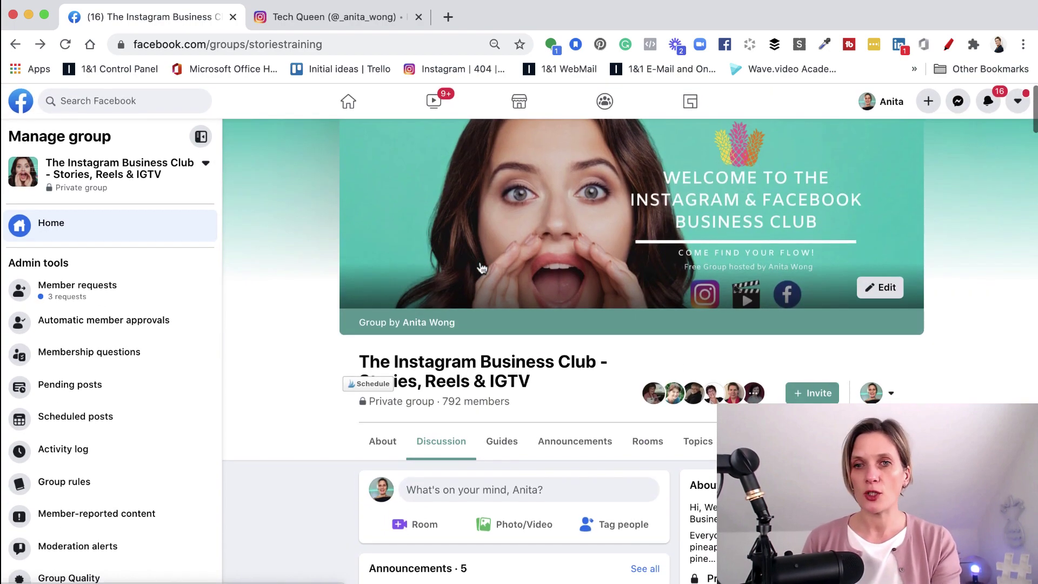
{"action": "scroll", "coordinate": [480, 265], "scroll_direction": "down", "scroll_amount": 1}
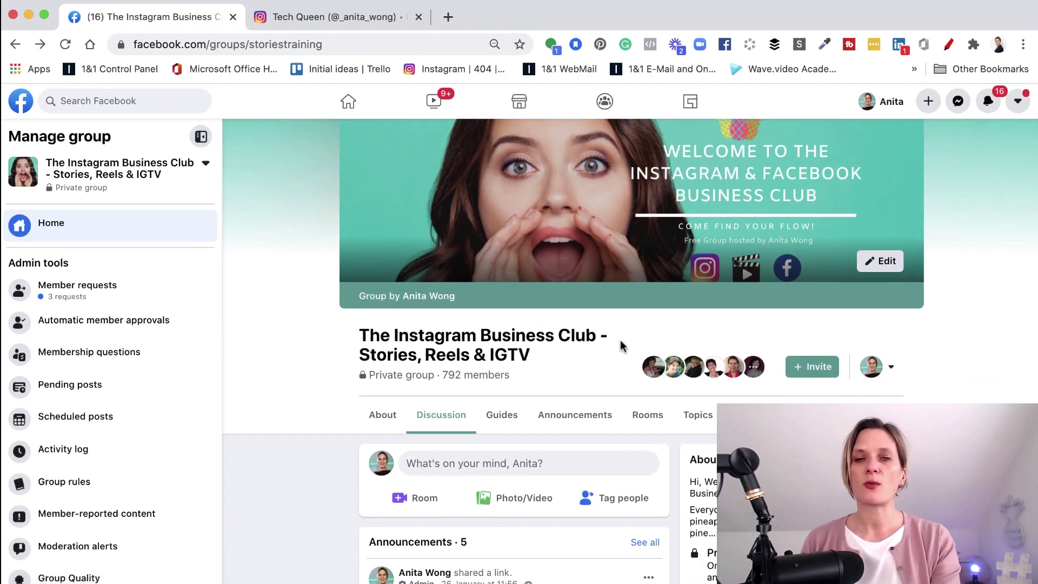
{"action": "left_click", "coordinate": [513, 418]}
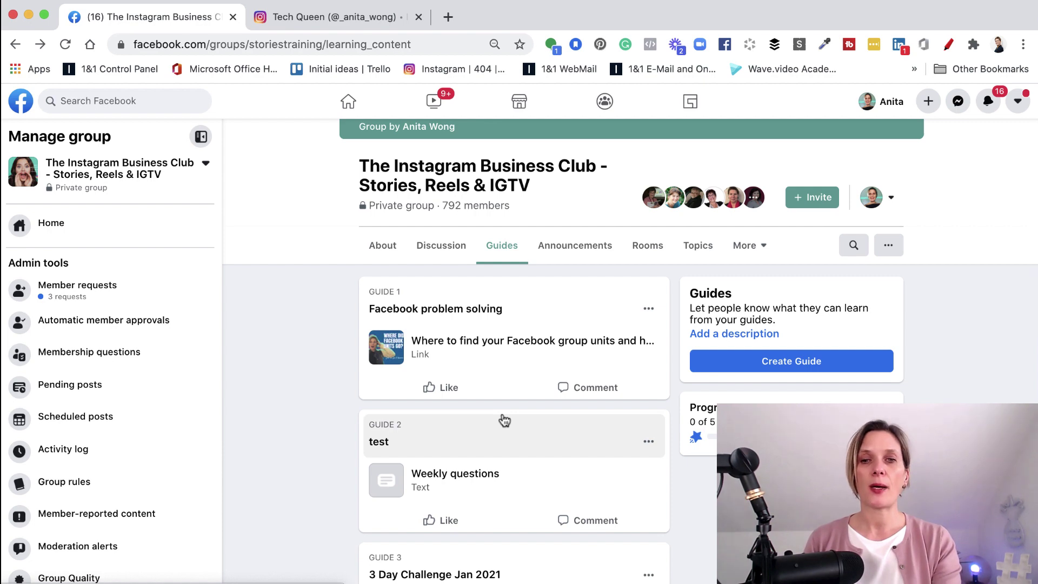
{"action": "scroll", "coordinate": [505, 420], "scroll_direction": "down", "scroll_amount": 10}
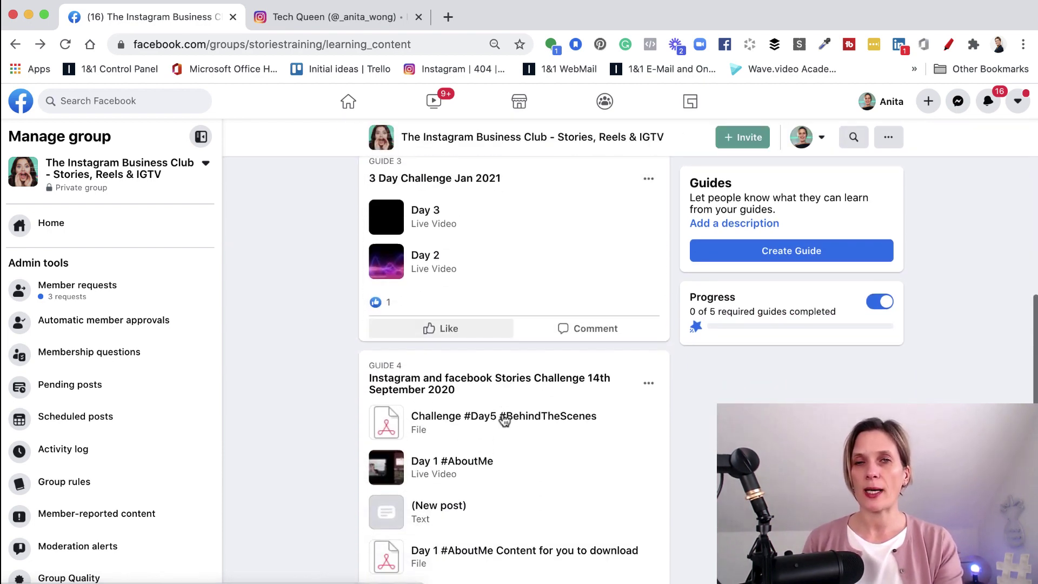